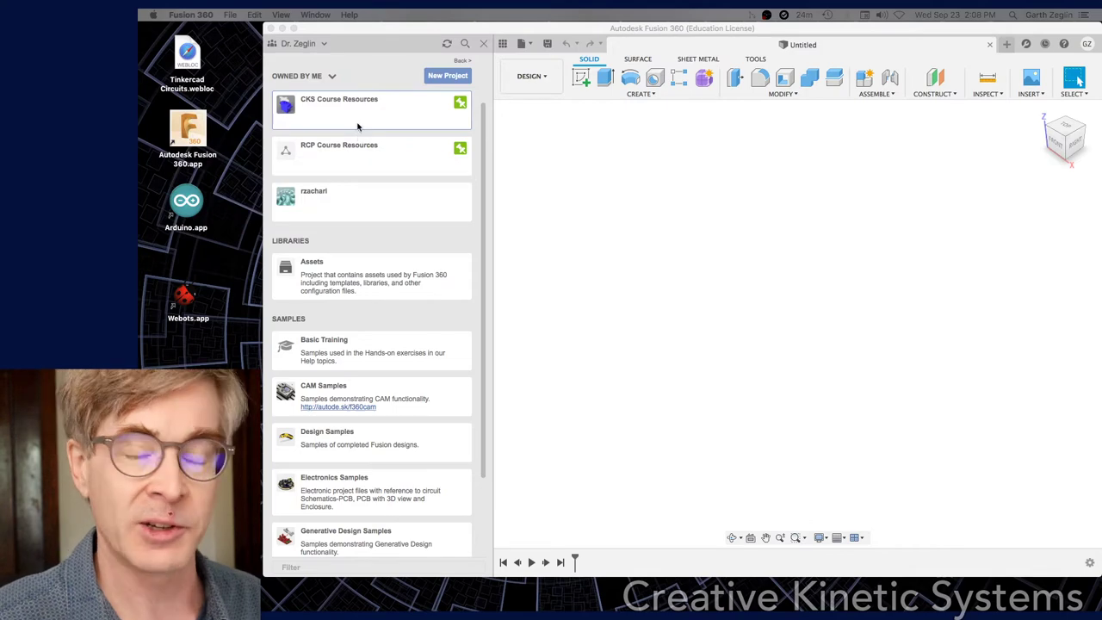
Browse into the CKS Course Resources project's 'examples - mechanical structures' folder
click(349, 106)
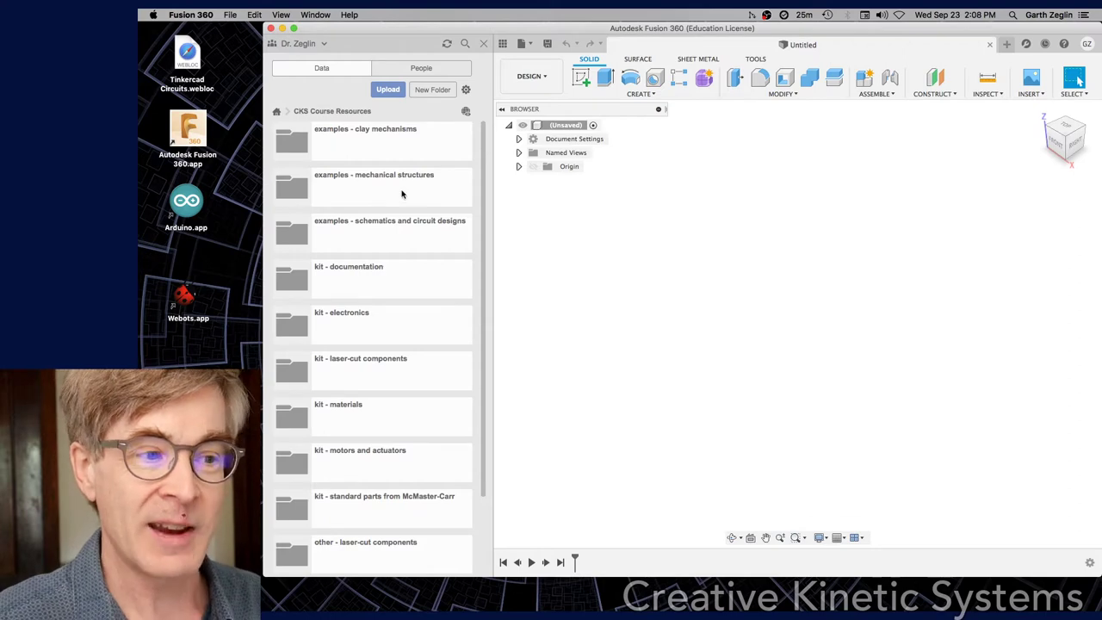
click(355, 182)
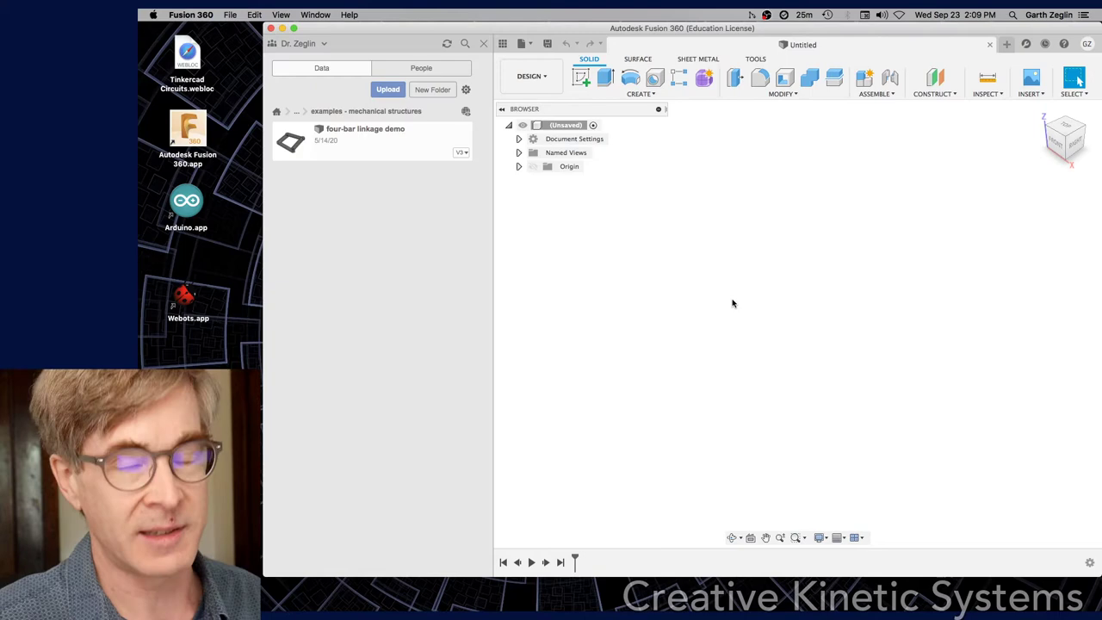
Open the four-bar linkage demo and drag its top link into a skewed parallelogram pose
double_click(367, 131)
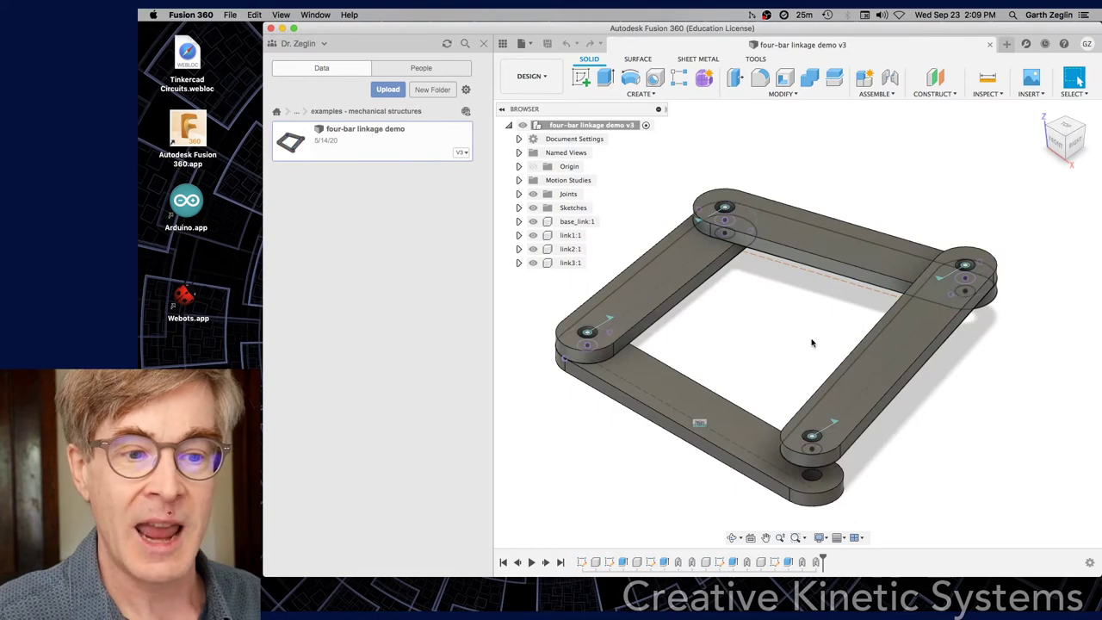
mouse_move(746, 335)
shift+middle_down()
mouse_move(756, 312)
mouse_move(780, 336)
shift+middle_up()
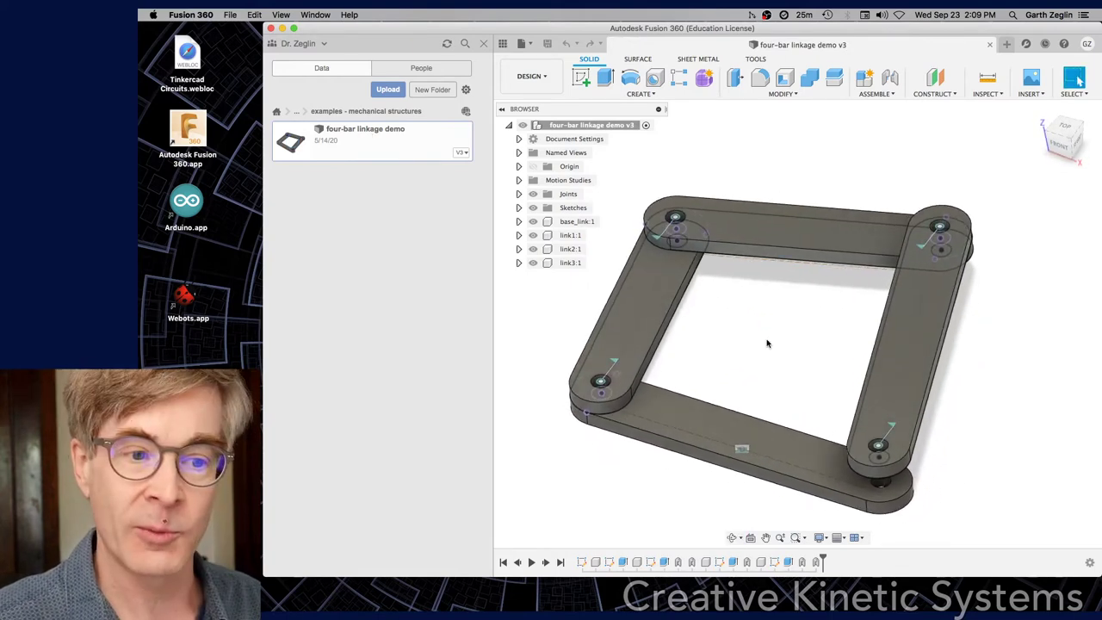
shift+middle_drag(792, 336, 803, 350)
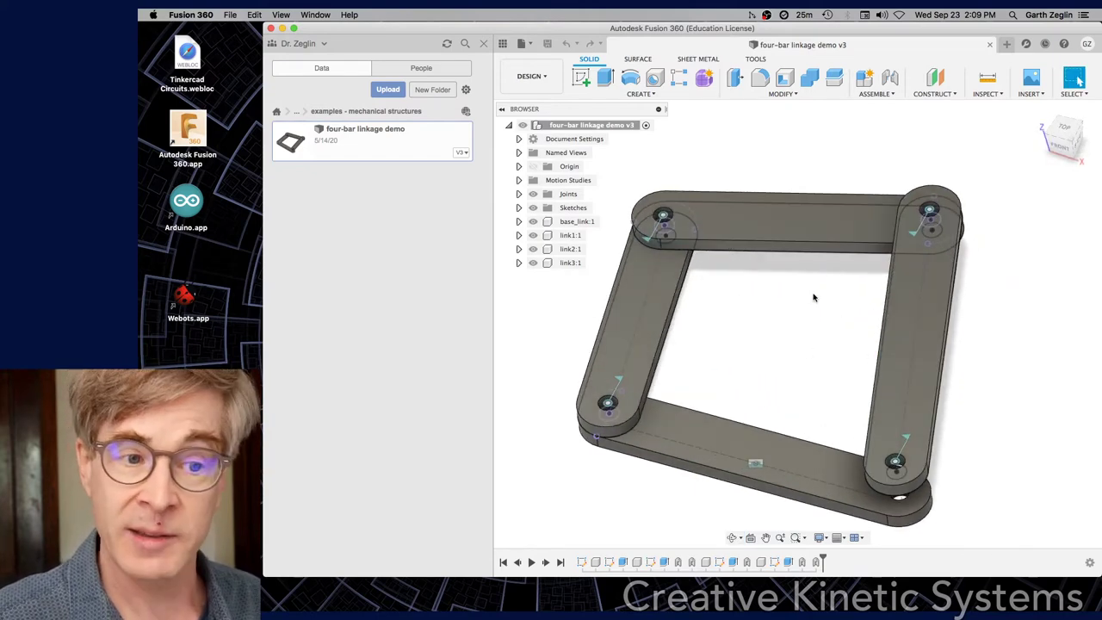
click(827, 227)
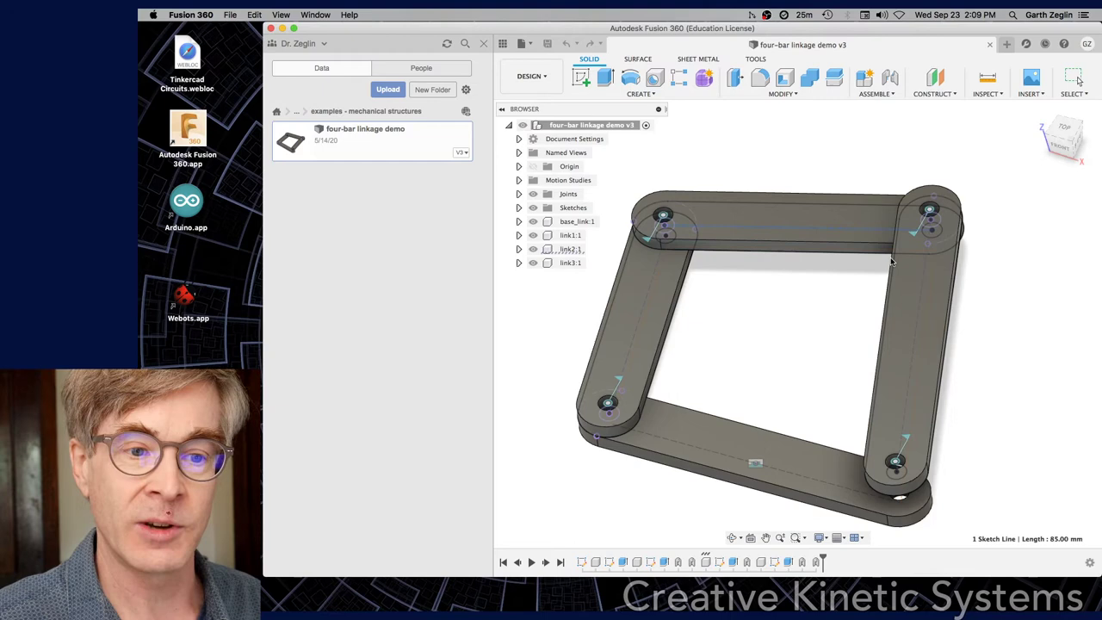
mouse_move(892, 260)
mouse_down()
mouse_move(989, 286)
mouse_move(1018, 315)
mouse_move(889, 320)
mouse_move(997, 327)
mouse_move(898, 335)
mouse_move(946, 343)
mouse_up()
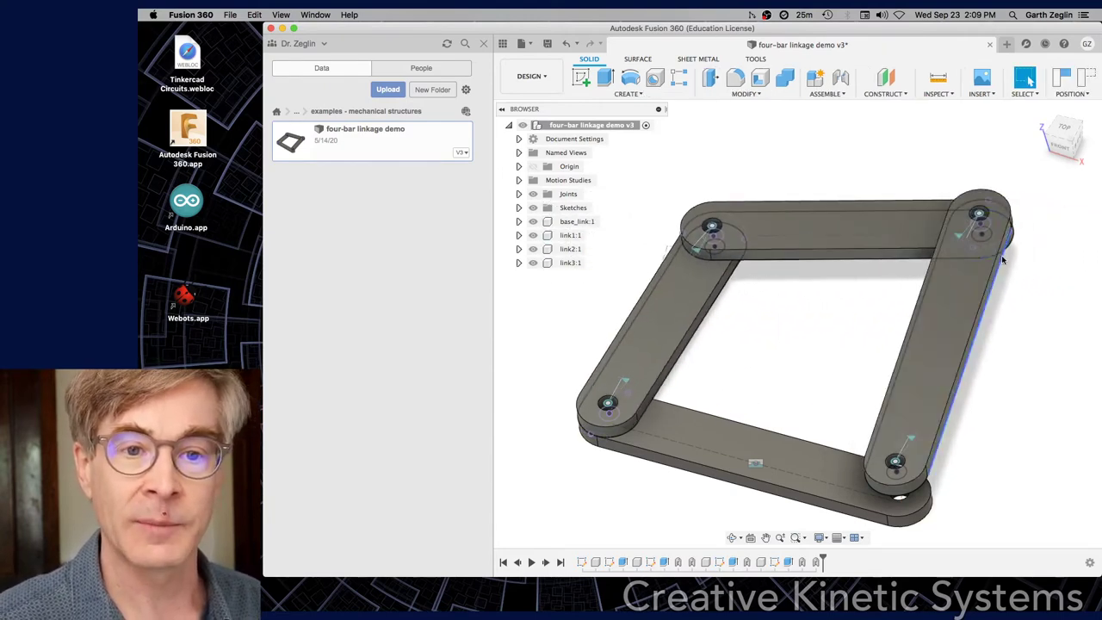
Revert the dragged links to their previous positions with Position > Revert
click(1089, 80)
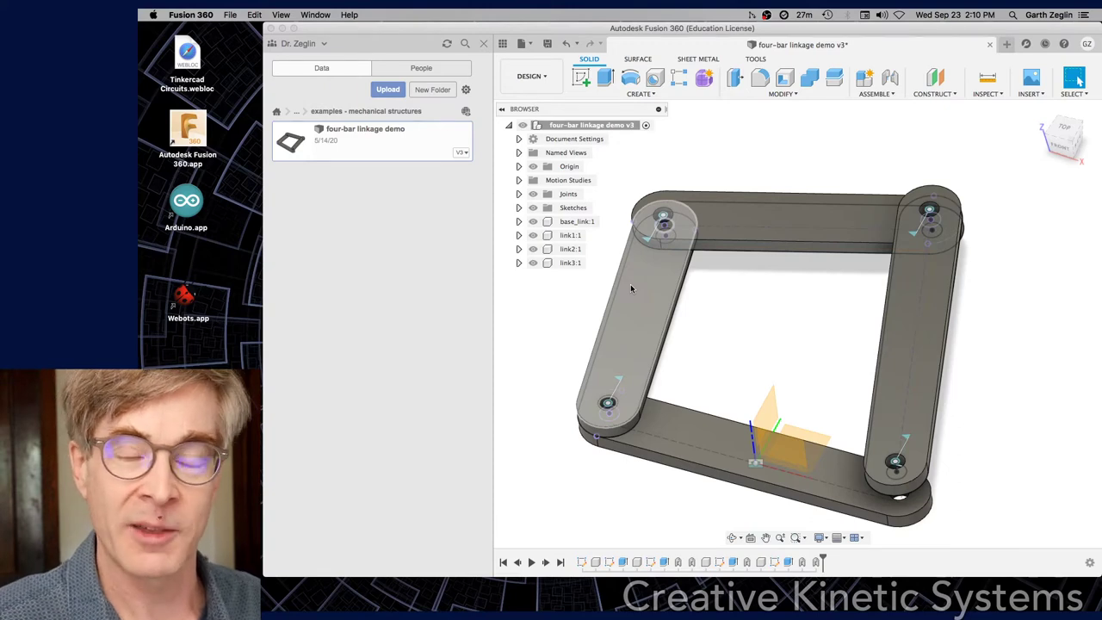
click(518, 262)
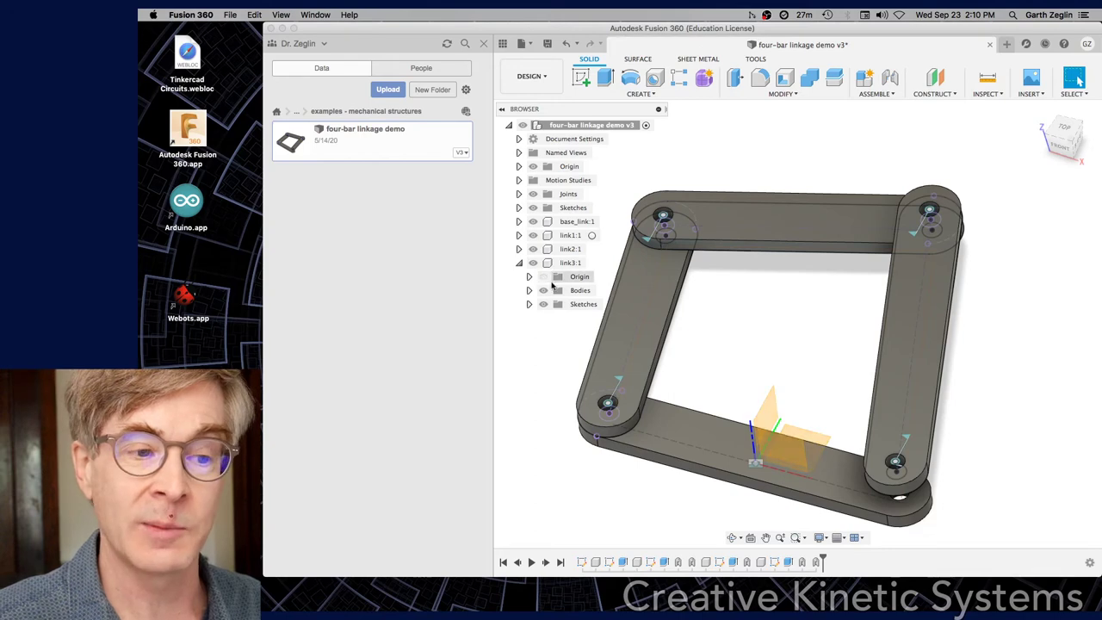
click(529, 291)
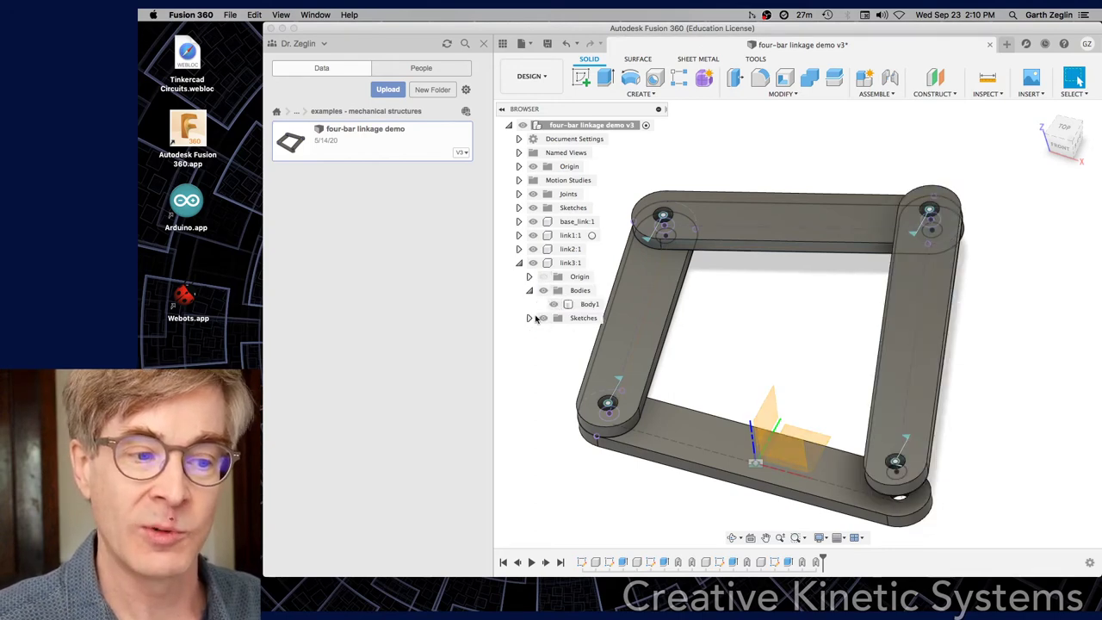
click(519, 264)
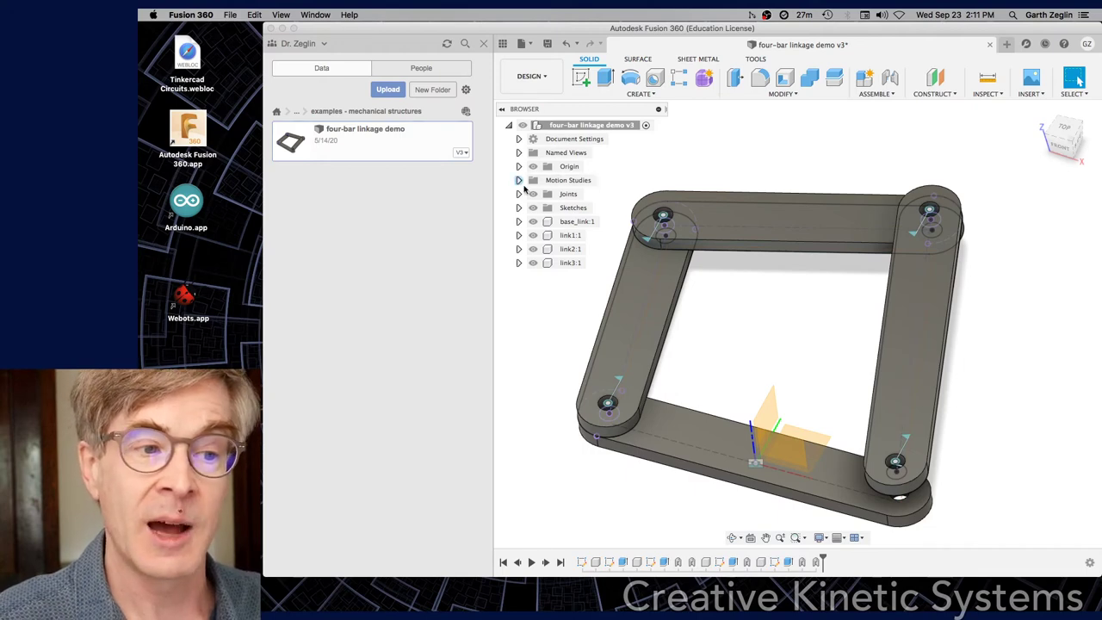
click(519, 193)
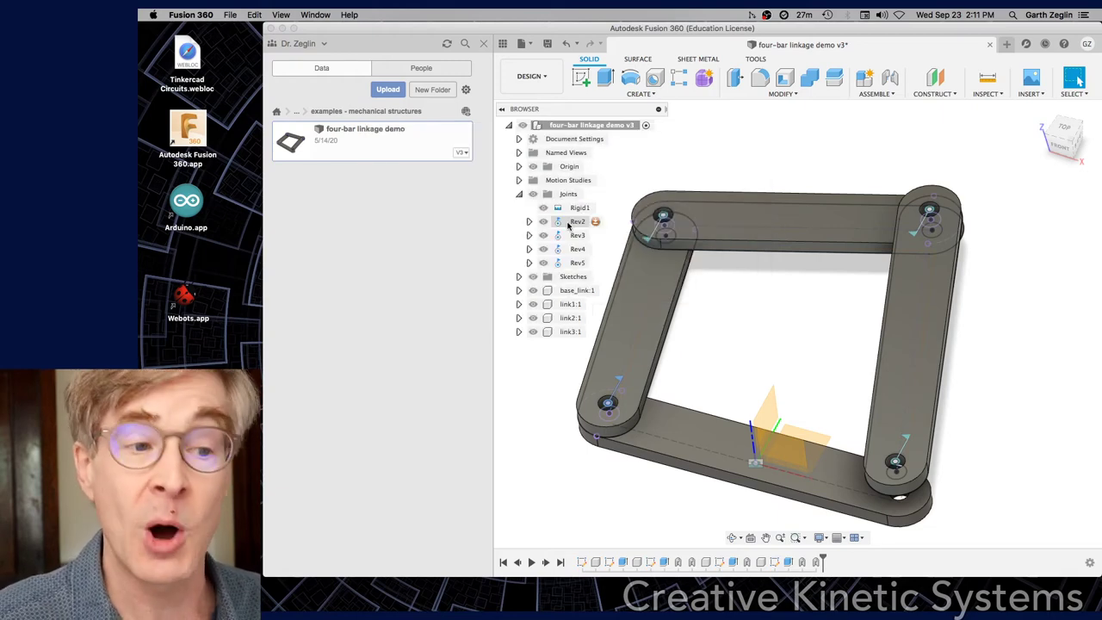
click(519, 194)
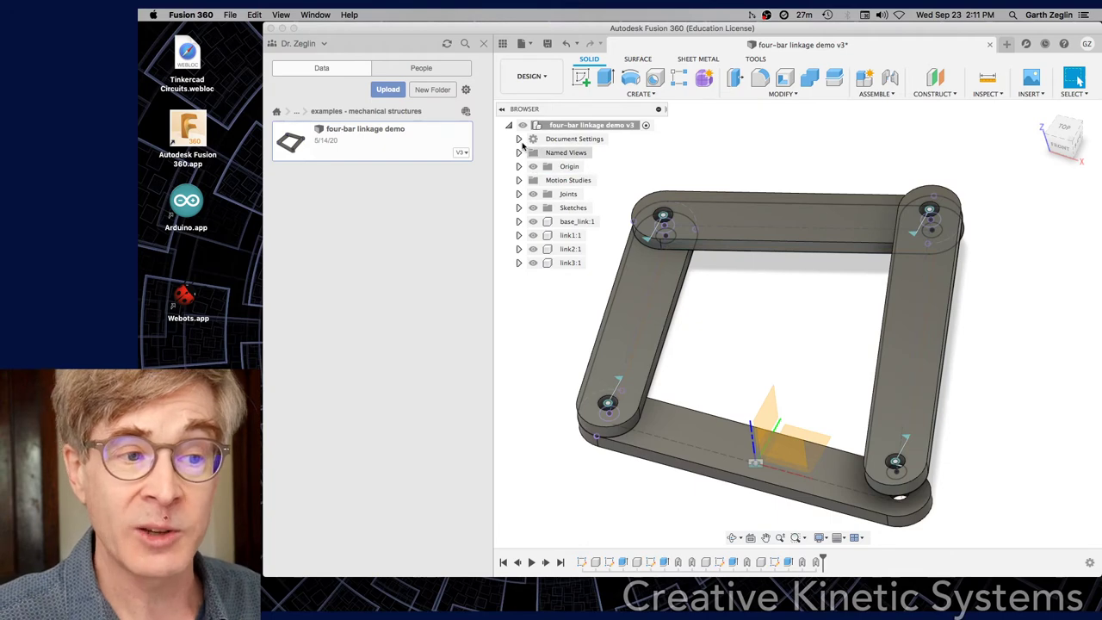
click(520, 139)
mouse_move(575, 152)
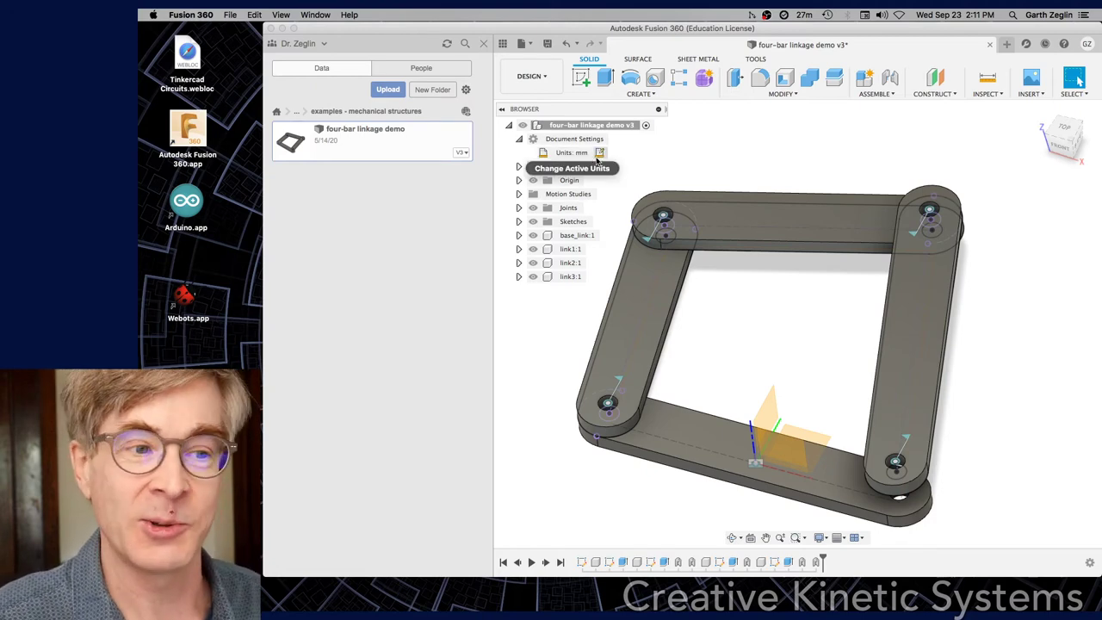
click(519, 138)
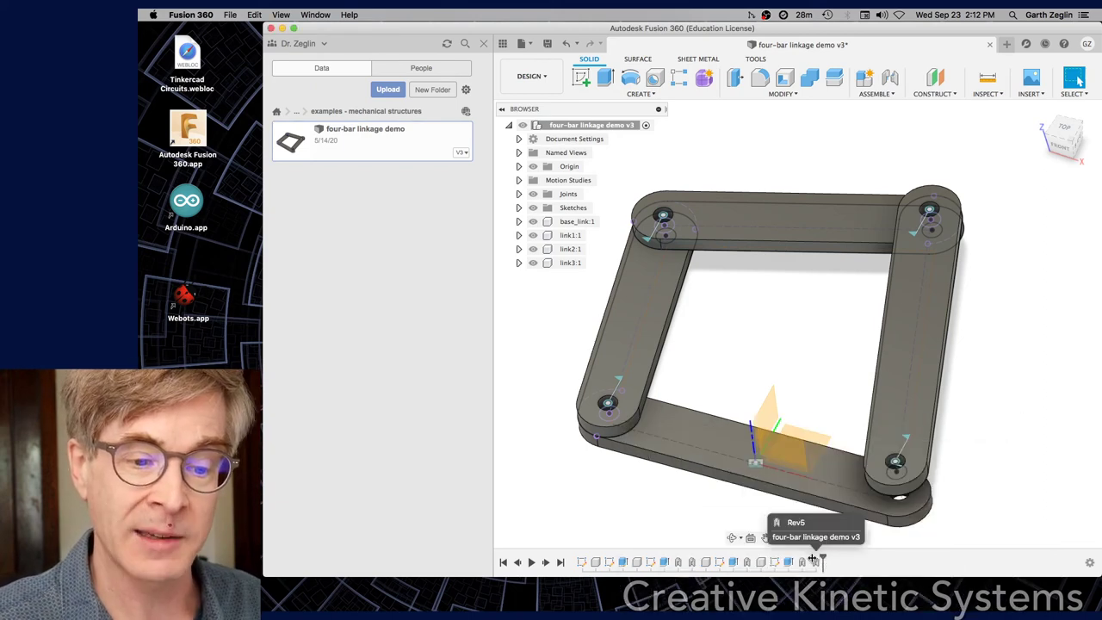
mouse_move(822, 560)
mouse_down()
mouse_move(641, 555)
mouse_move(821, 559)
mouse_up()
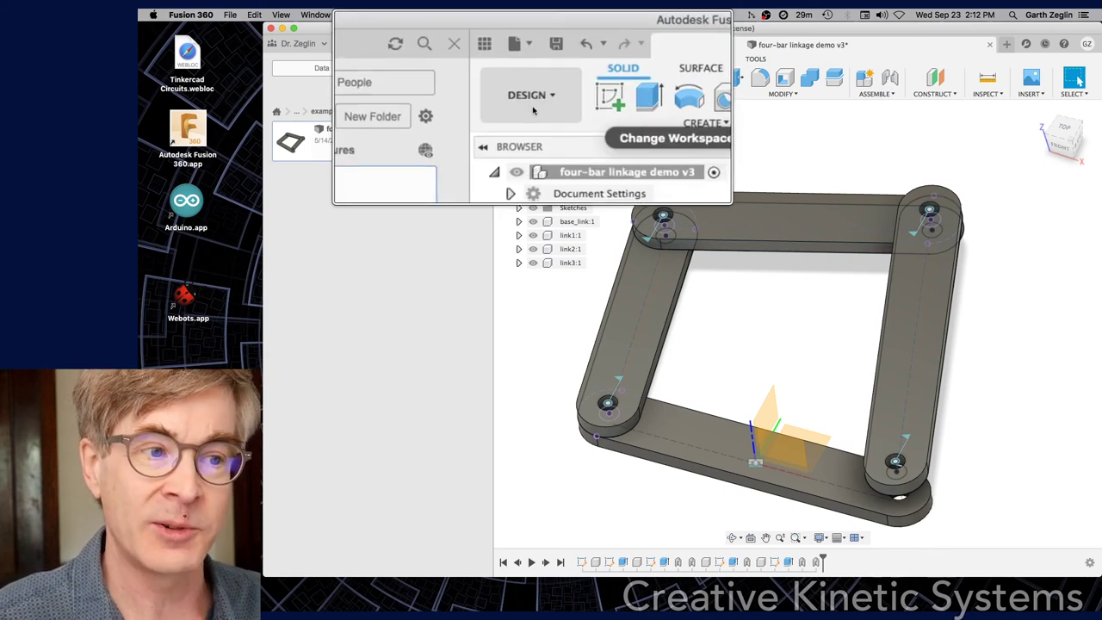
click(532, 77)
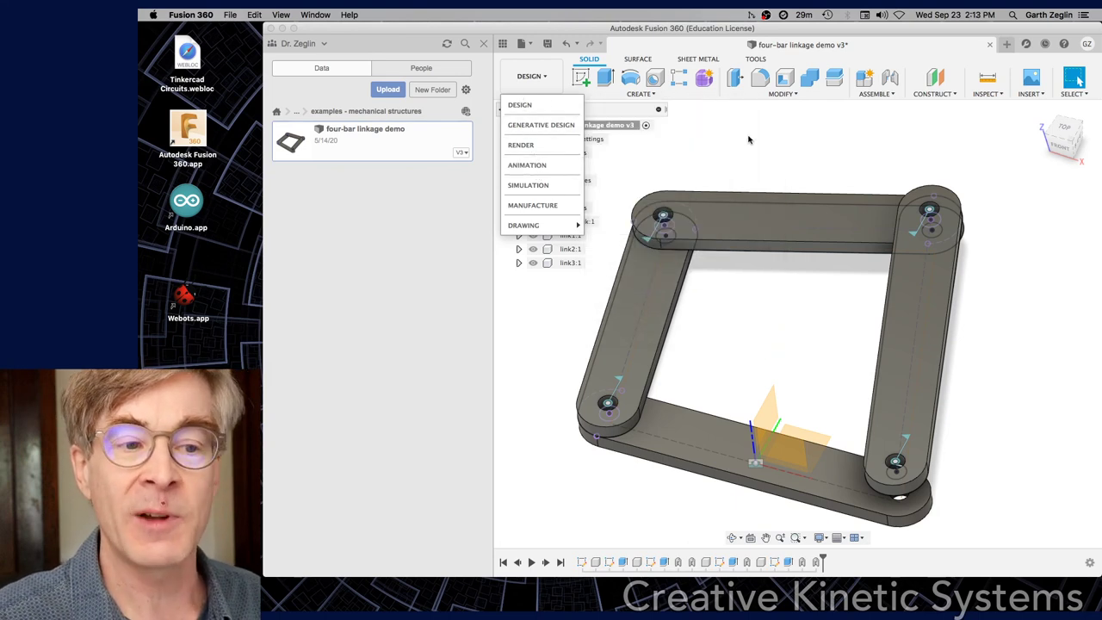
click(748, 139)
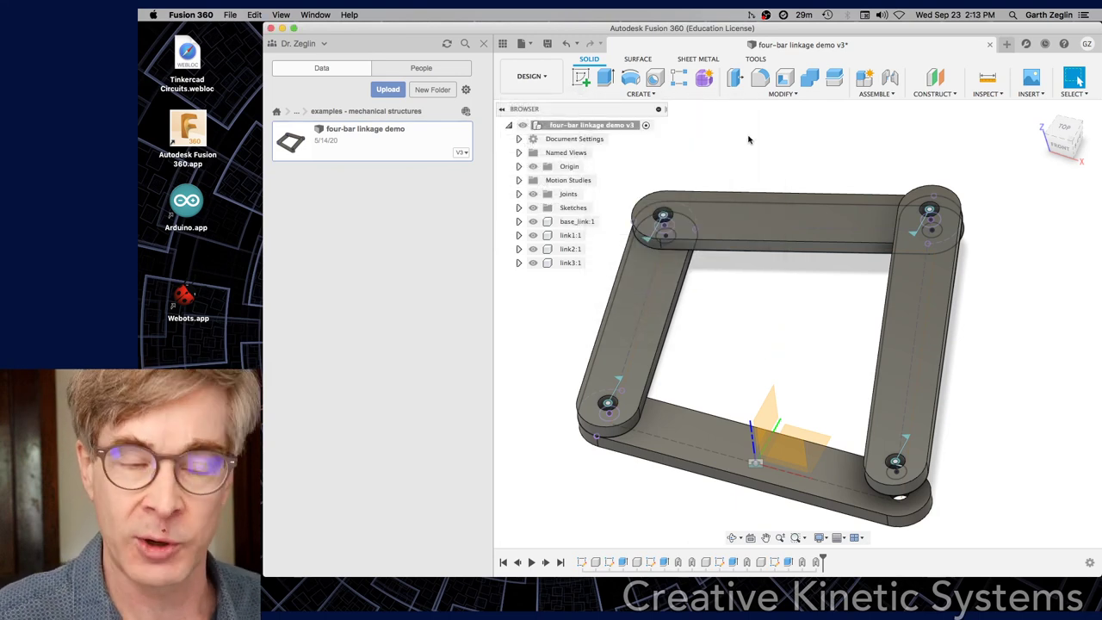